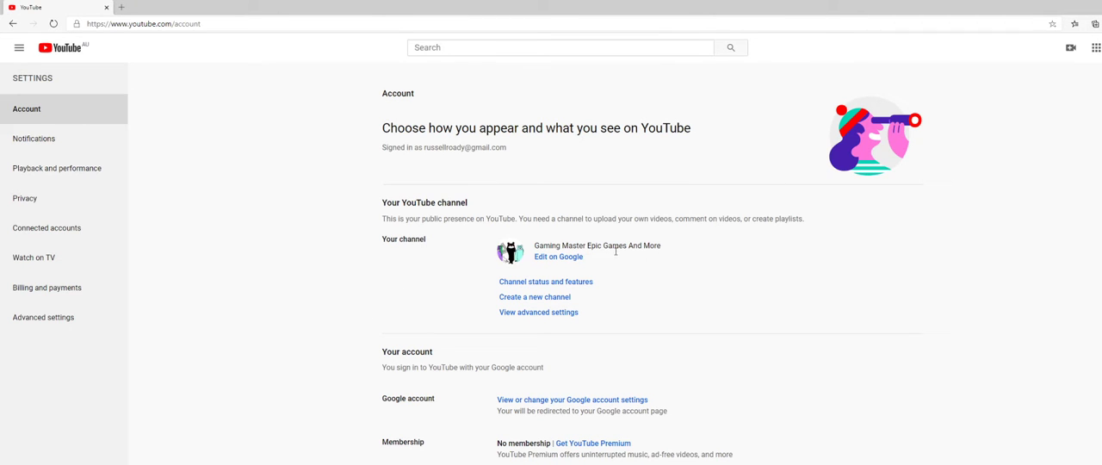
# Show the Notifications settings page and open the profile avatar's account menu.
pyautogui.moveTo(660, 246); pyautogui.dragTo(532, 247)
pyautogui.click(389, 284)
pyautogui.click(31, 140)
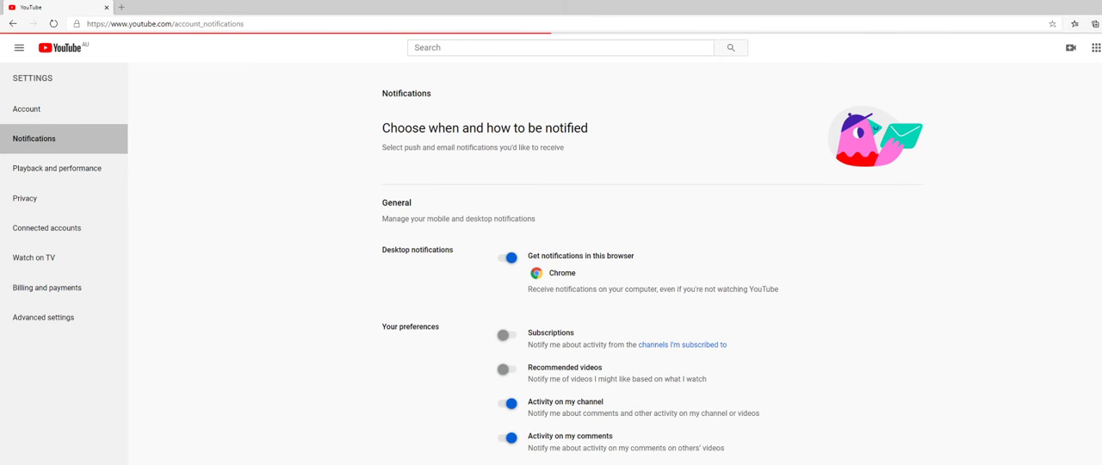
pyautogui.click(1100, 48)
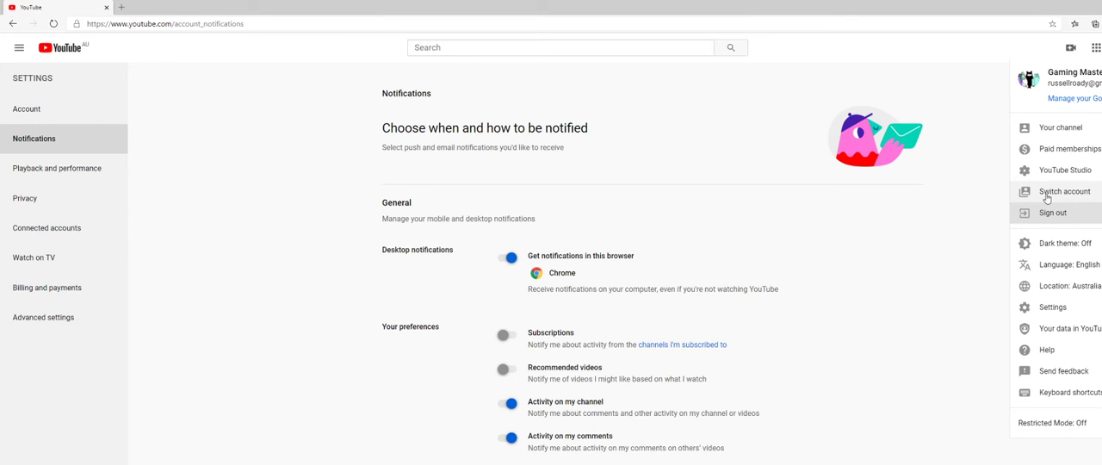
# Switch to the second Gaming Master account and reopen its avatar menu.
pyautogui.click(1047, 197)
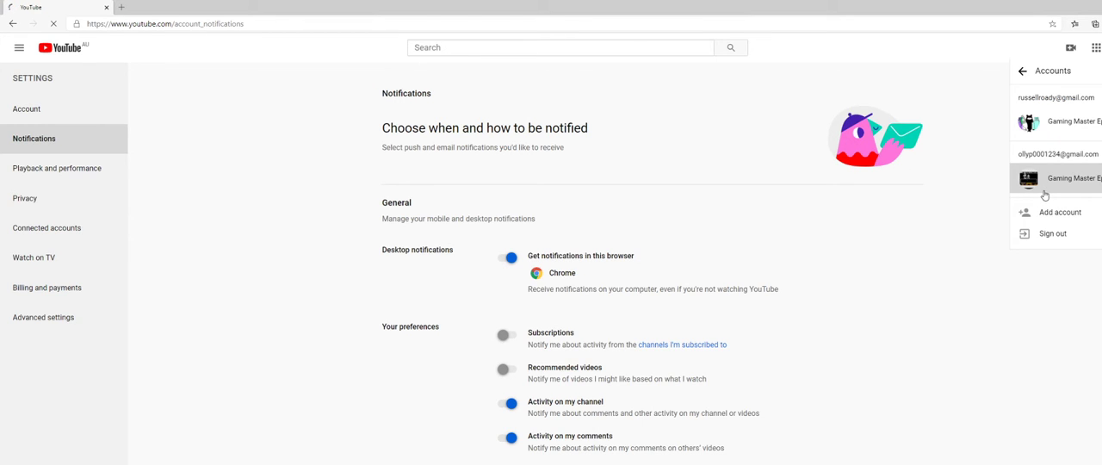
pyautogui.click(1044, 181)
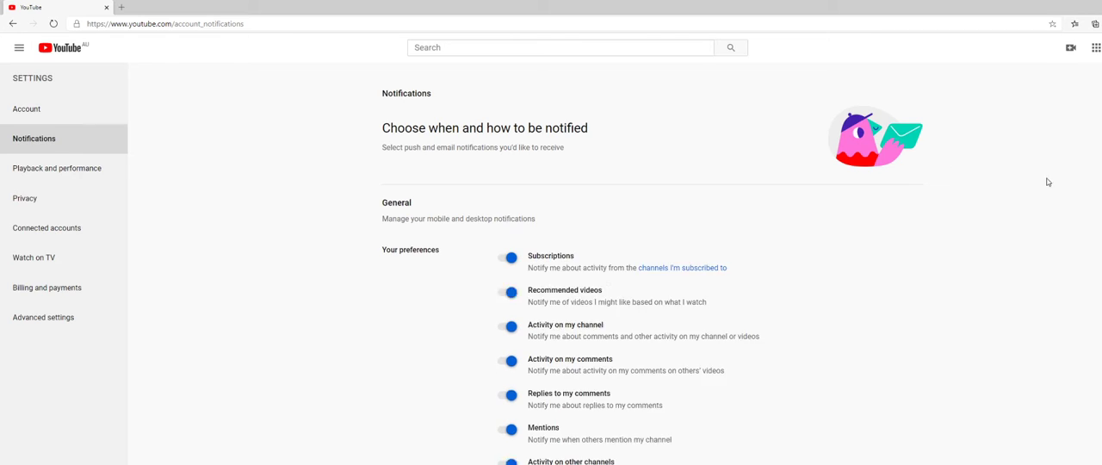
pyautogui.click(1100, 47)
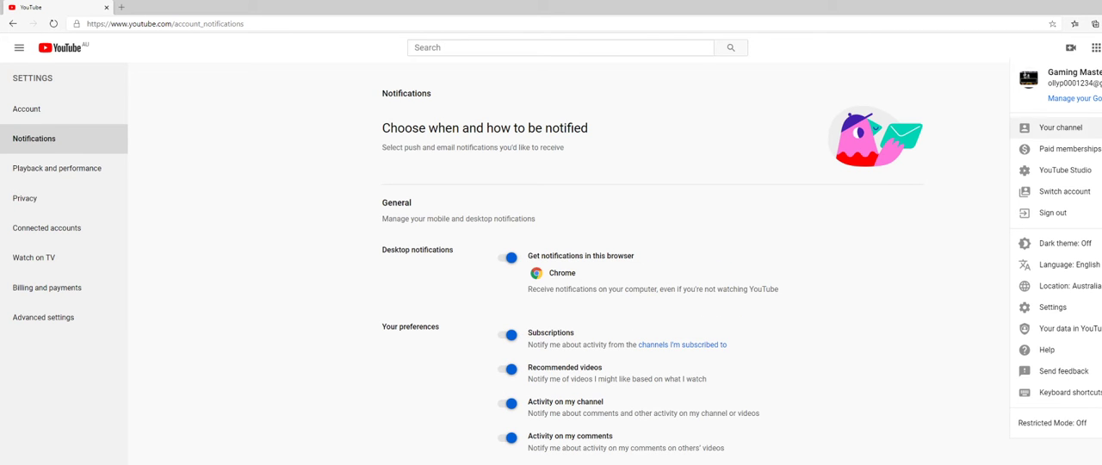
# Show the Accounts submenu listing both signed-in accounts and their channels.
pyautogui.click(1064, 191)
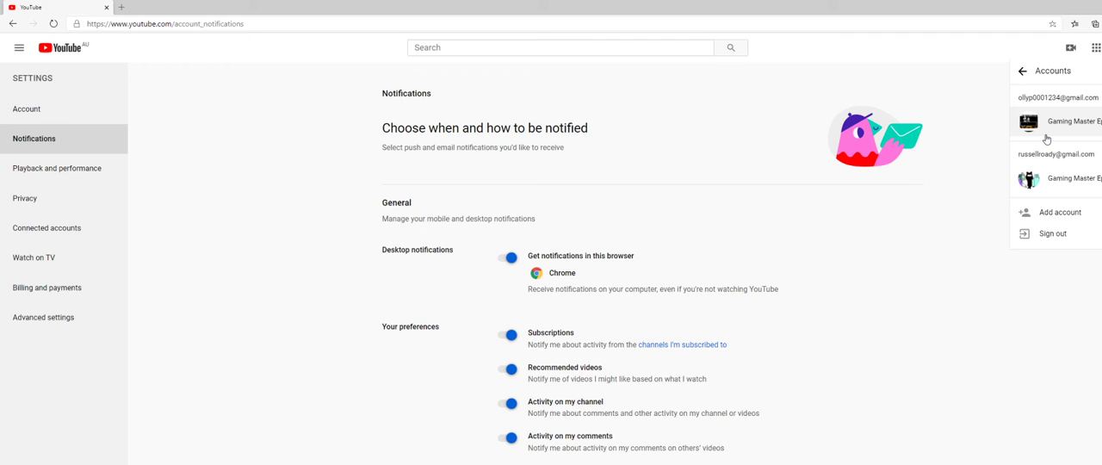
# Dismiss the Accounts menu and bring the Streamlabs OBS window to the front.
pyautogui.click(936, 198)
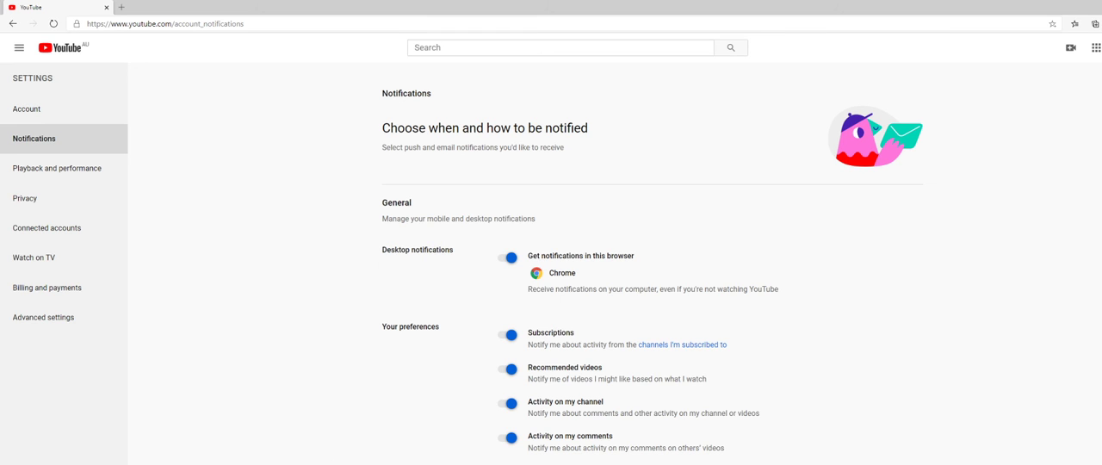
pyautogui.click(329, 443)
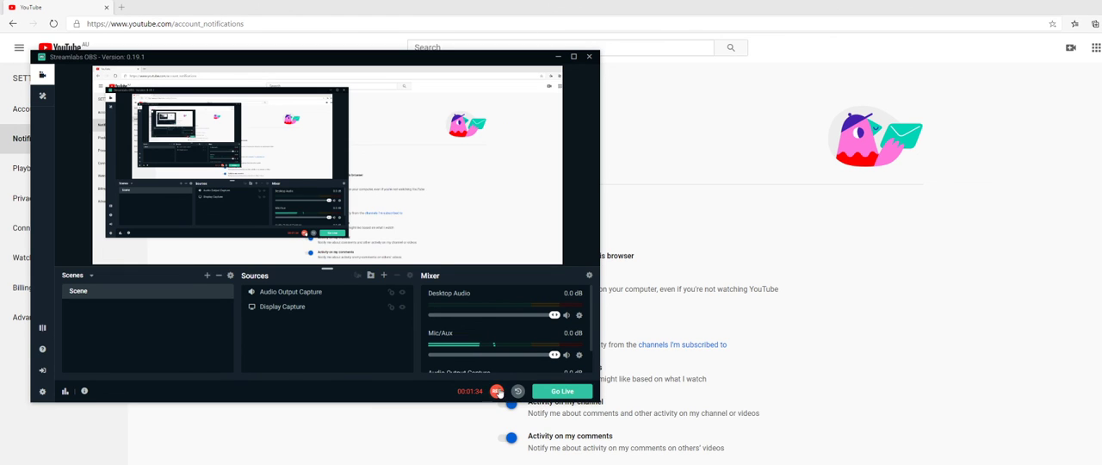